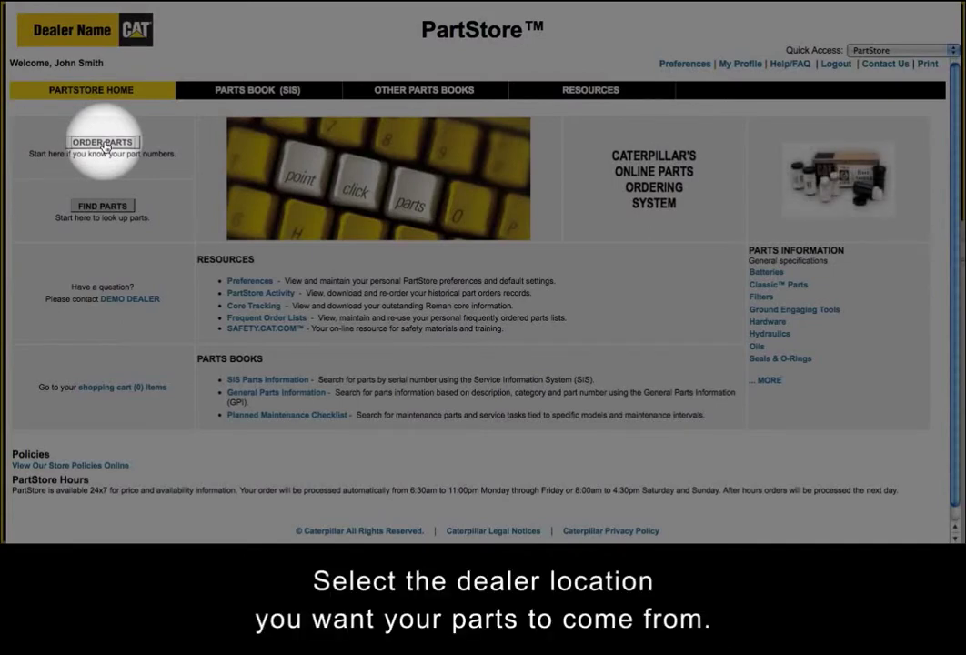
# - Start a new parts order from the PartStore home page via ORDER PARTS
pyautogui.click(103, 143)
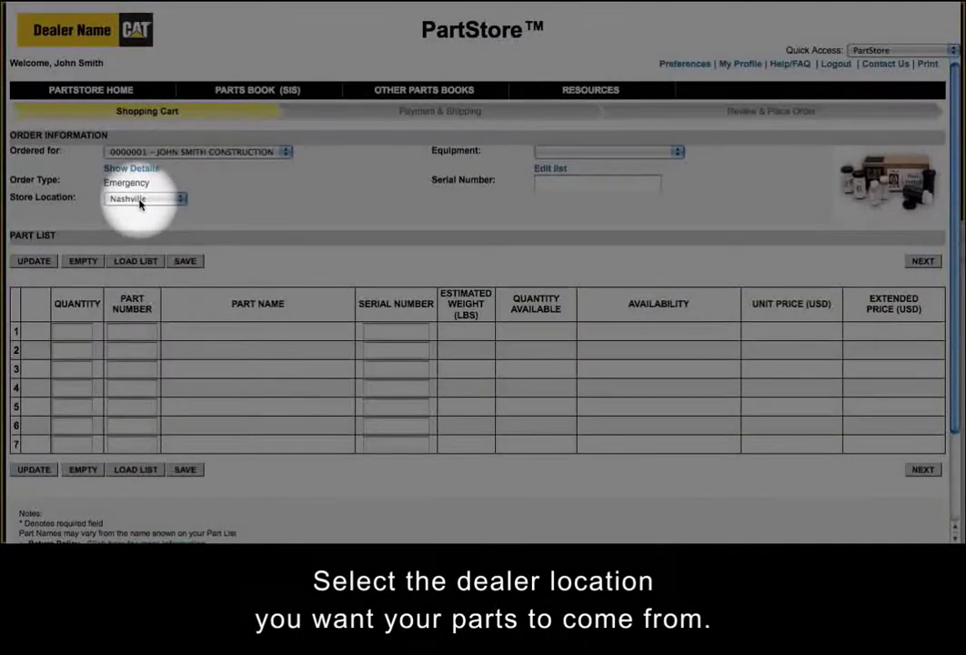
# - Set the store location to Nashville and remove part 1908919 from row 7
pyautogui.click(137, 199)
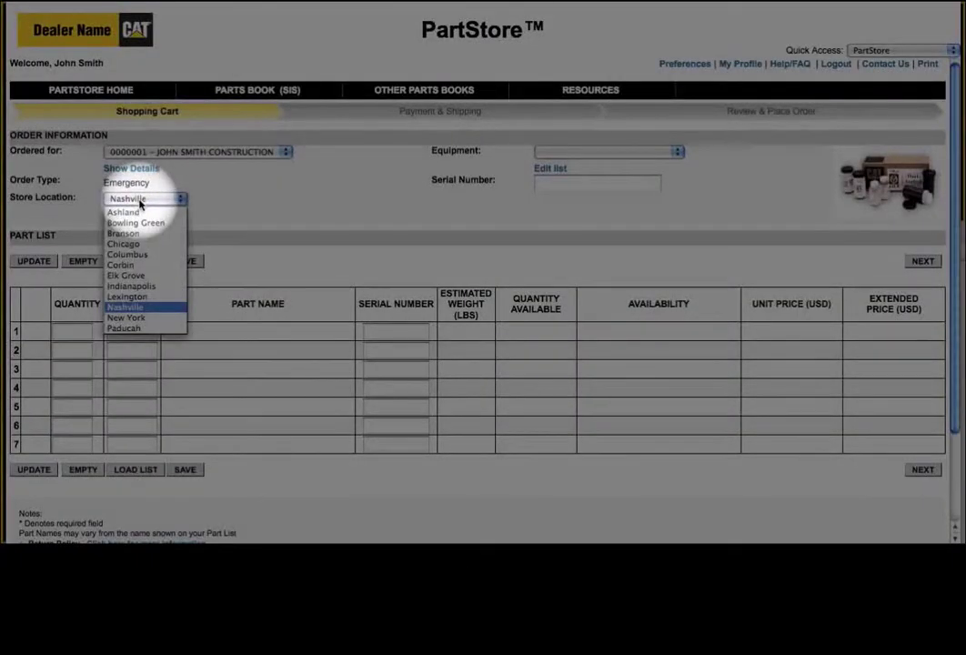
pyautogui.click(128, 307)
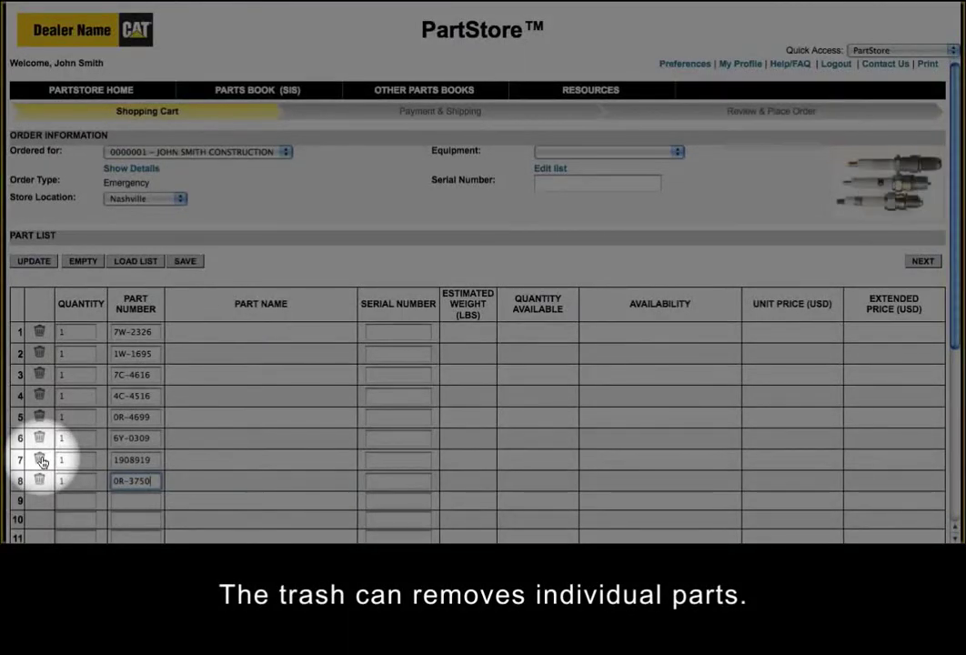
pyautogui.click(39, 460)
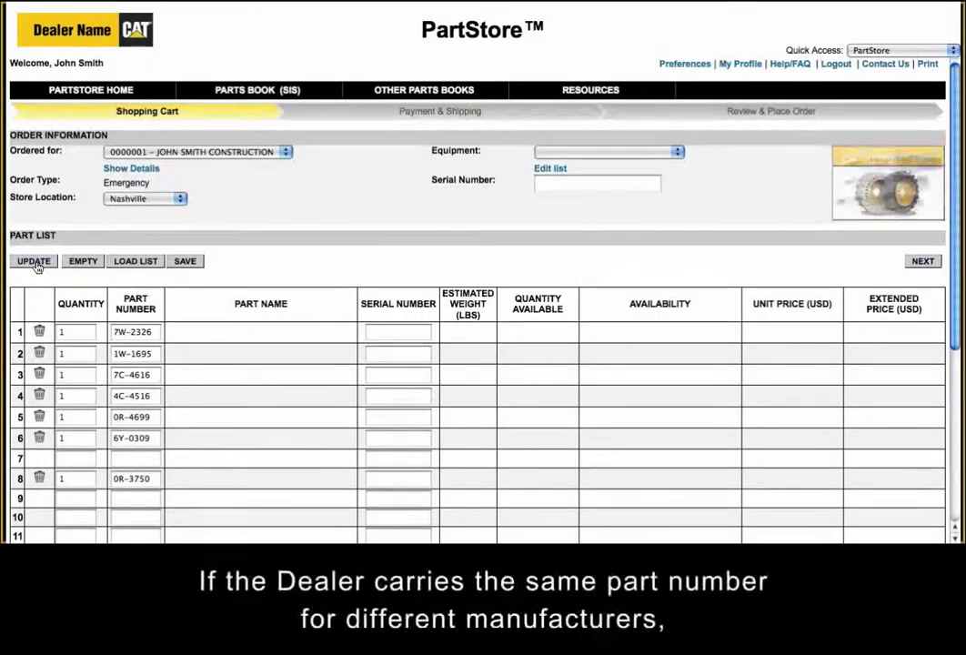
# - Update the cart's prices and keep Caterpillar as the source for filter 7W-2326
pyautogui.click(35, 263)
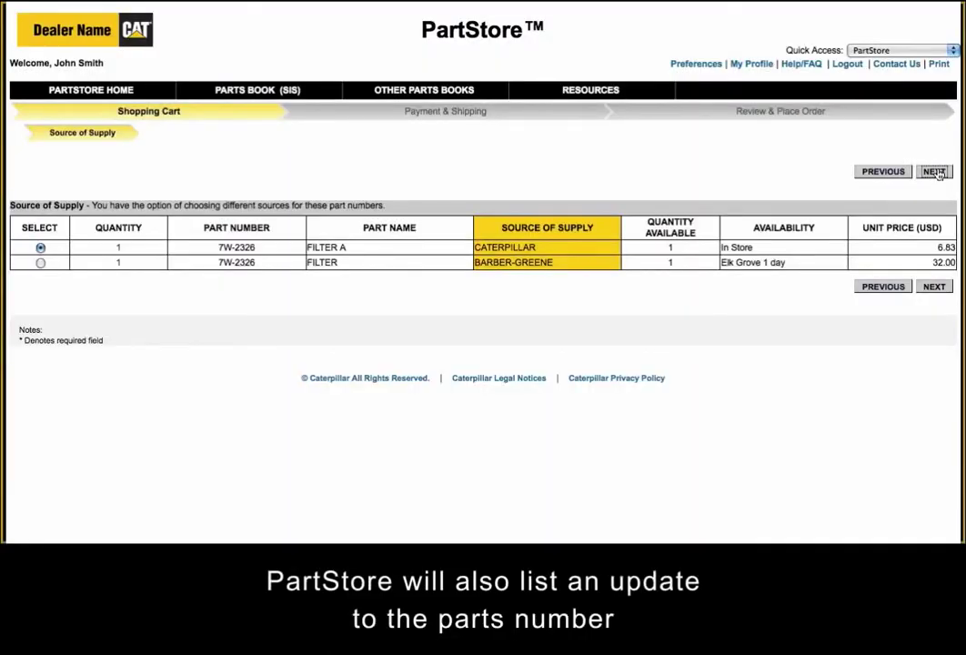
pyautogui.click(936, 172)
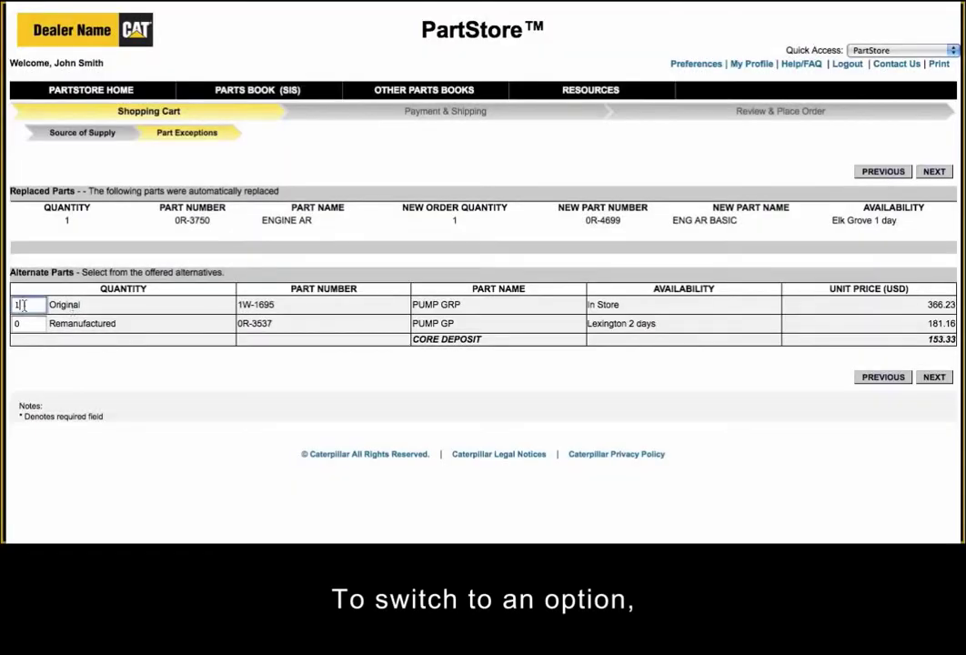
# - Set original pump 1W-1695 to quantity 0 and remanufactured pump 0R-3537 to 1
pyautogui.click(15, 305)
pyautogui.press('BackSpace')
pyautogui.write('0')
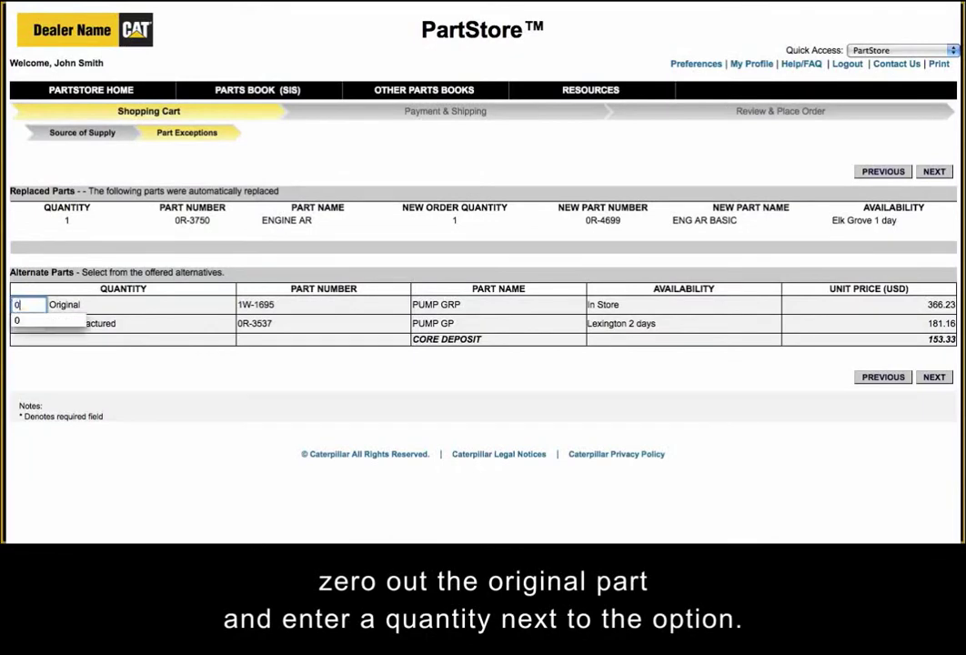
pyautogui.click(27, 323)
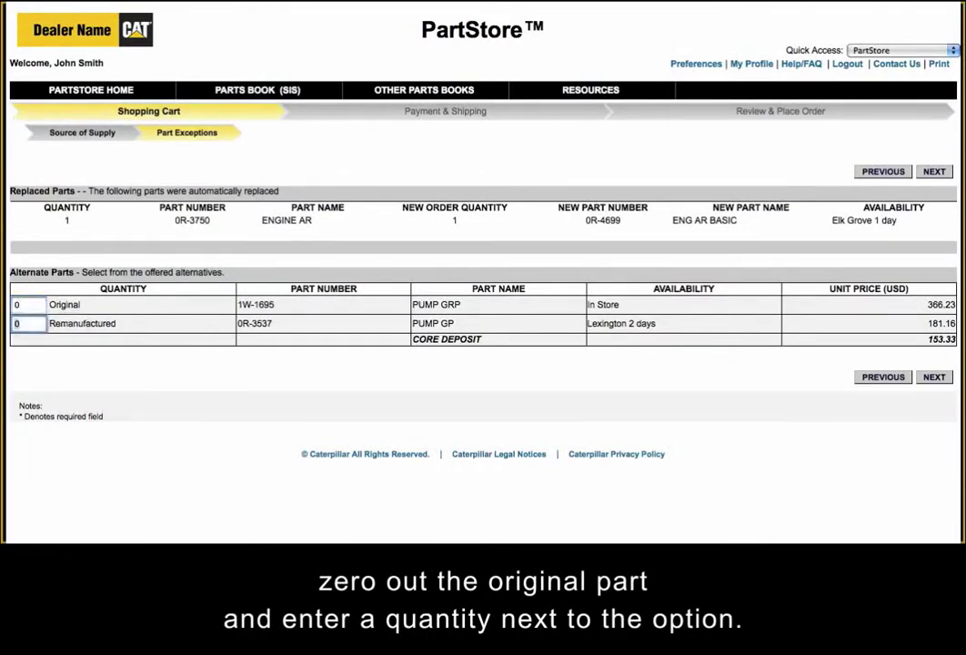
pyautogui.doubleClick(16, 324)
pyautogui.write('1')
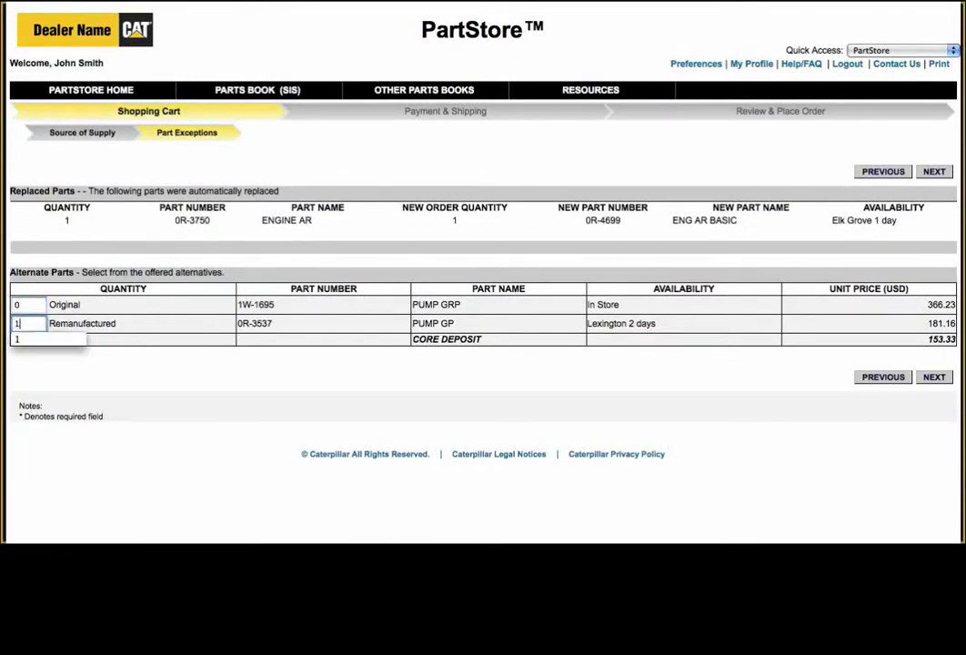
pyautogui.press('Tab')
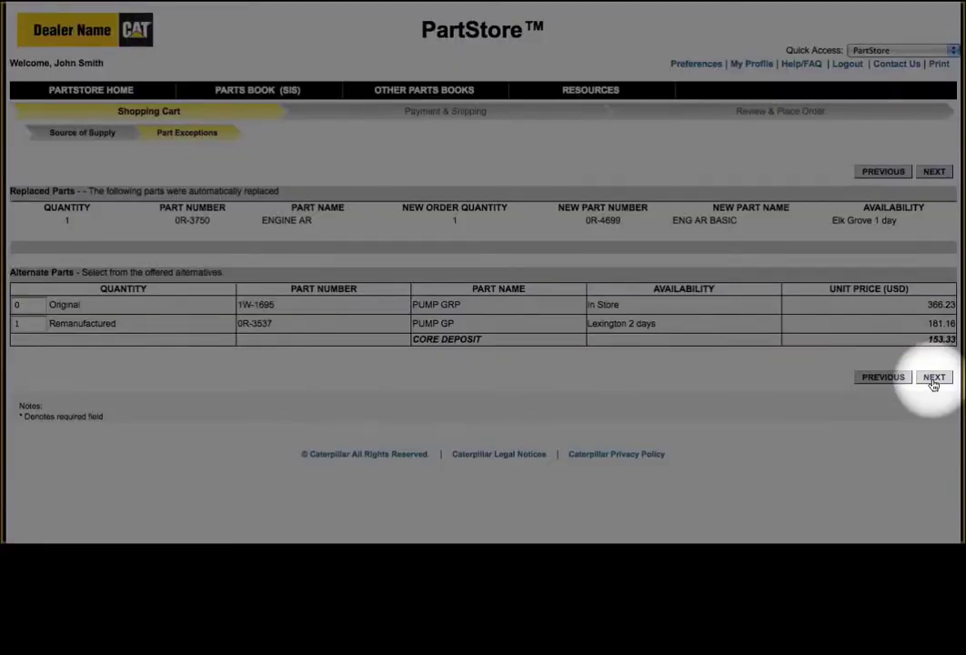
pyautogui.click(934, 378)
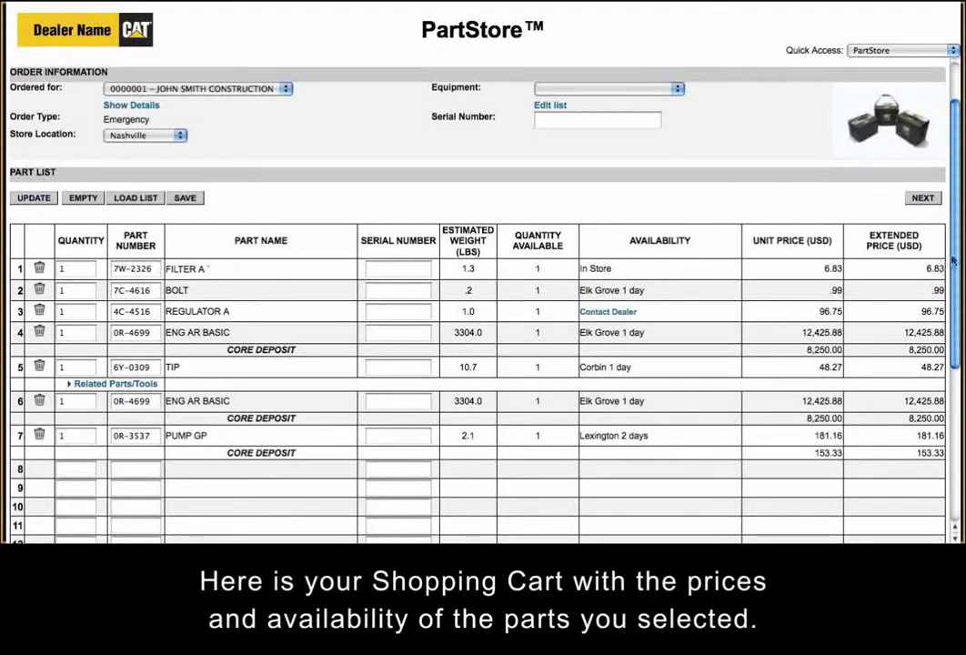
pyautogui.moveTo(955, 259); pyautogui.dragTo(952, 407)
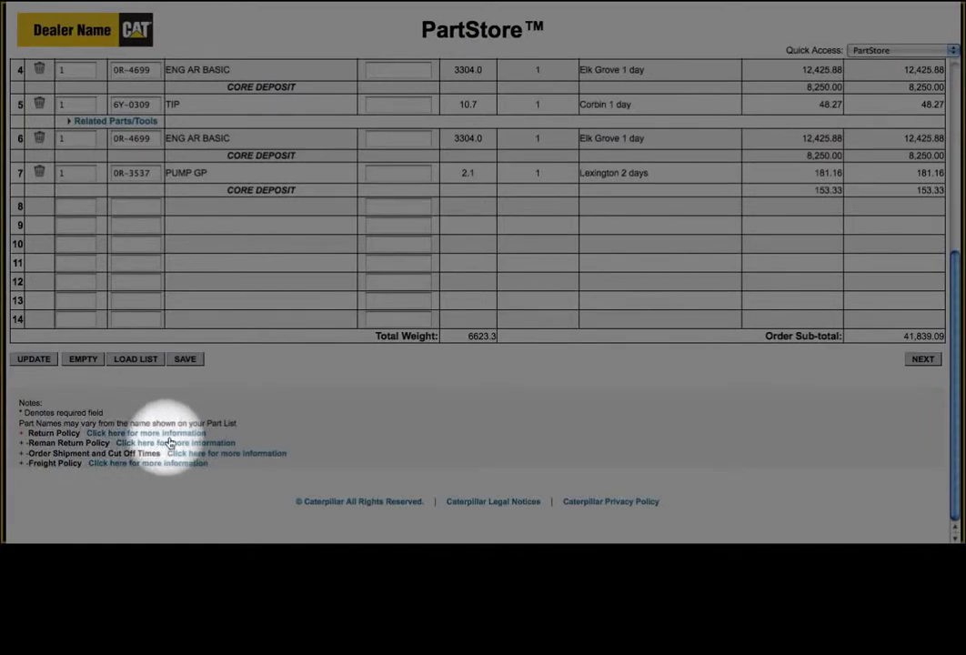
pyautogui.scroll(5, 942, 217)
pyautogui.scroll(5, 942, 217)
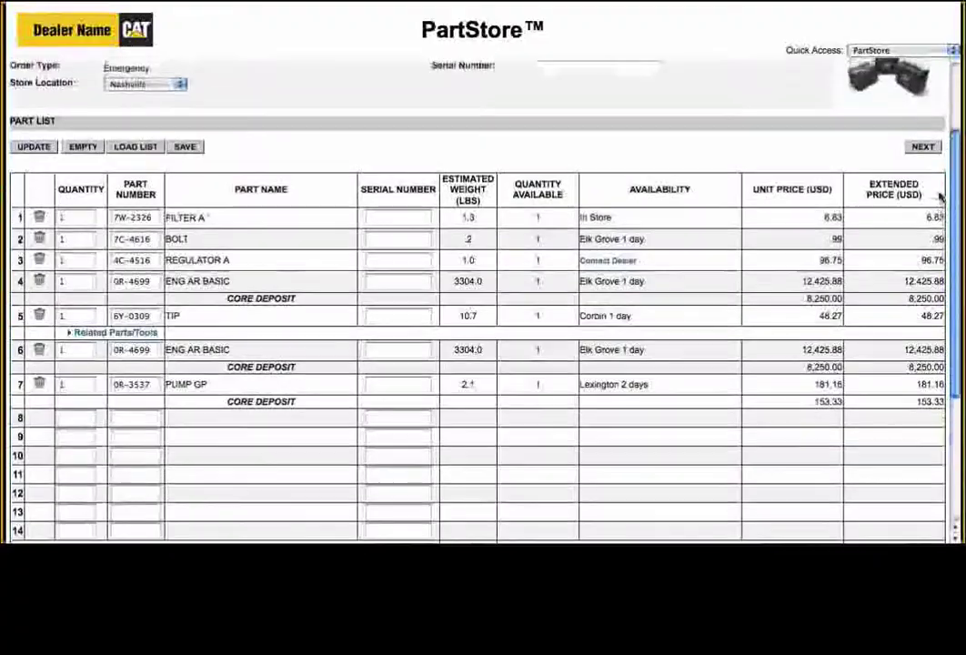
pyautogui.scroll(1, 934, 138)
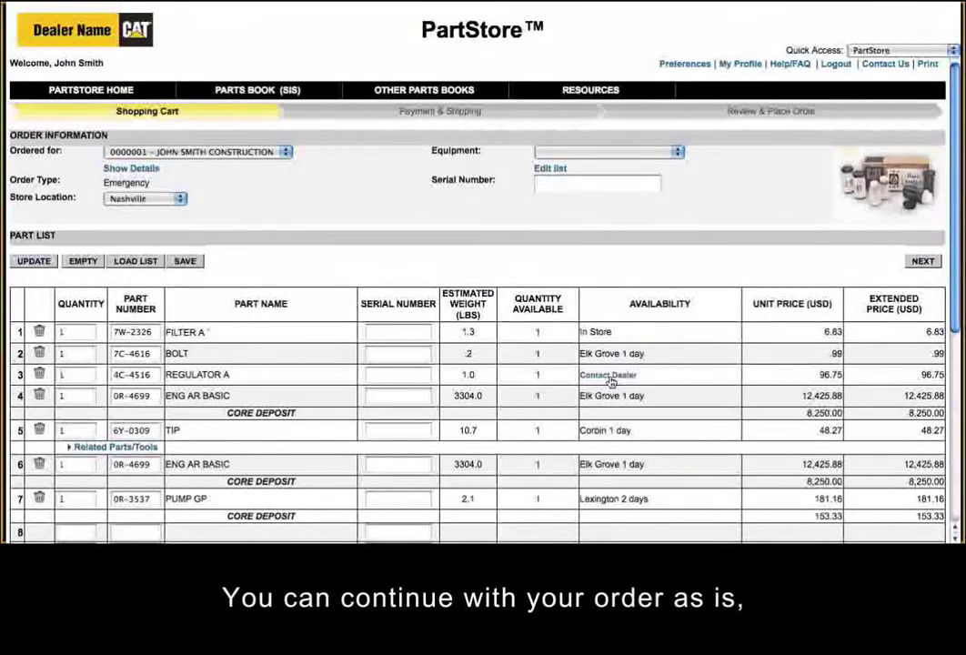
pyautogui.click(608, 375)
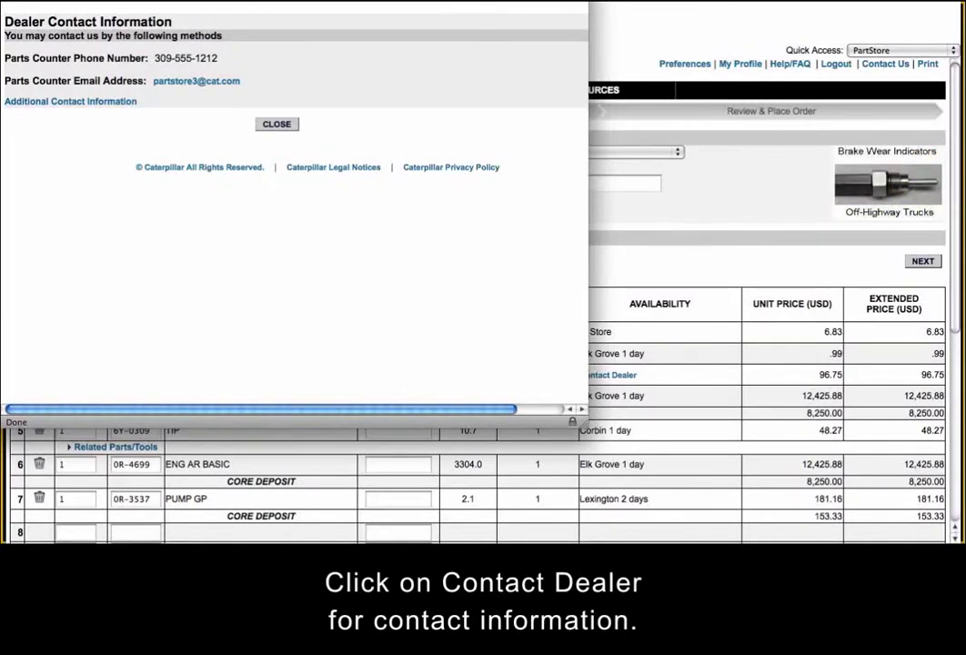
pyautogui.click(607, 395)
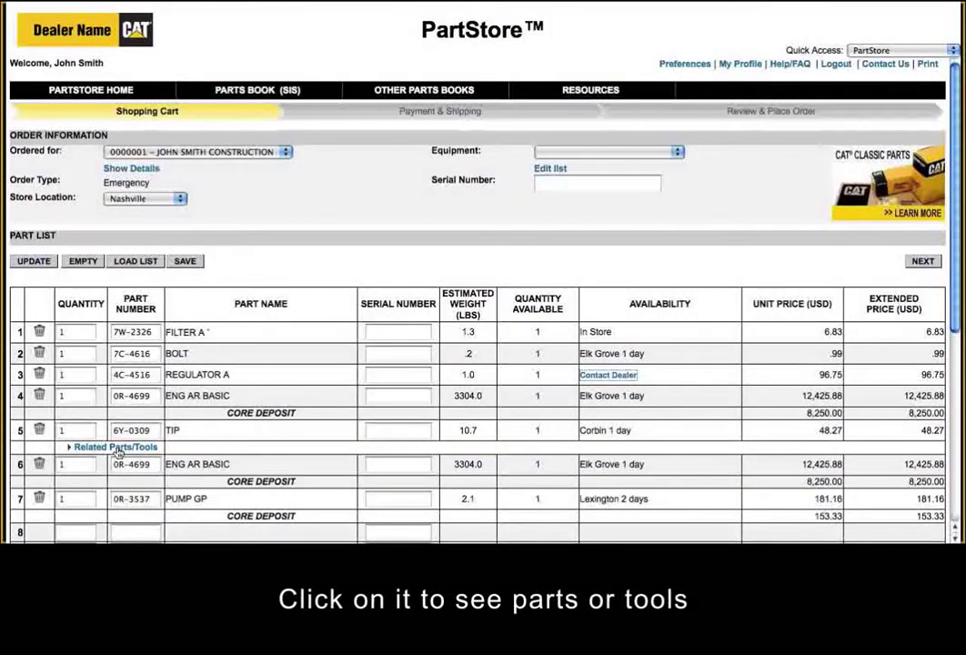
# - Add the related G.E.T. PIN 136-8308 under TIP to the cart with quantity 1
pyautogui.click(114, 446)
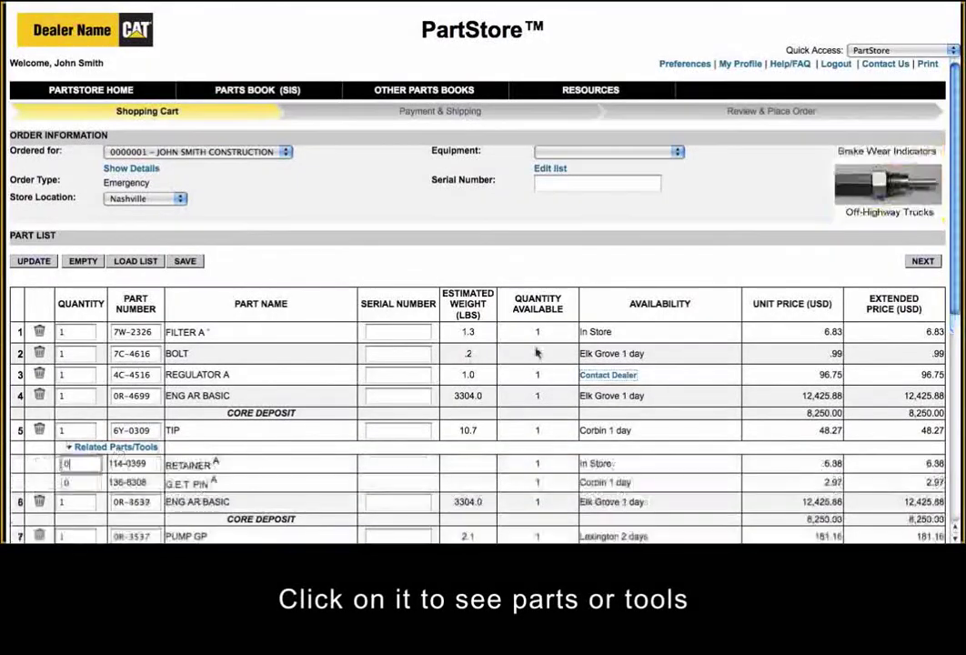
pyautogui.moveTo(956, 275); pyautogui.dragTo(946, 344)
pyautogui.click(64, 343)
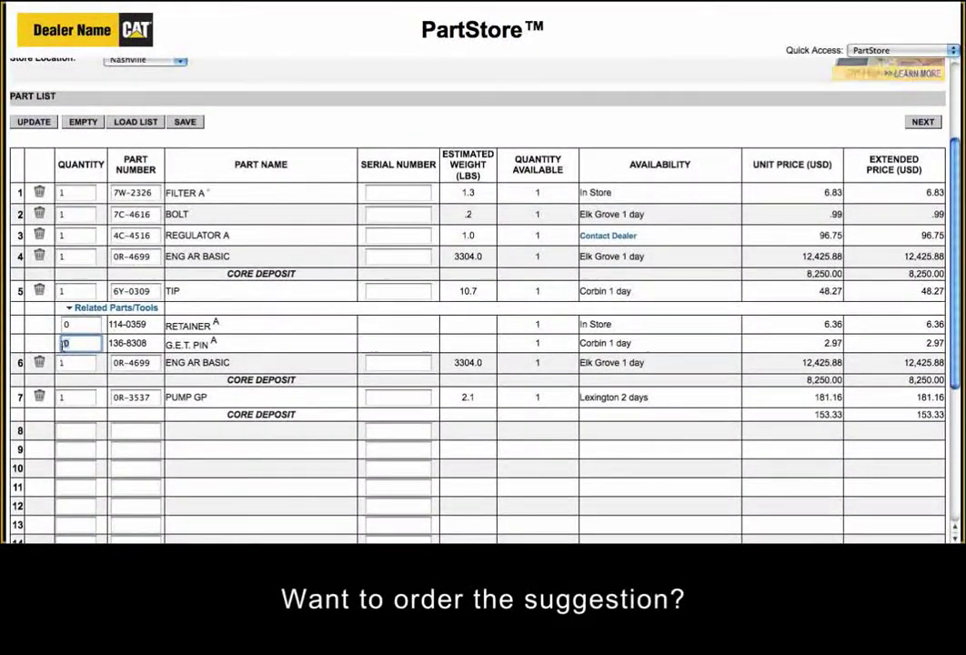
pyautogui.write('1')
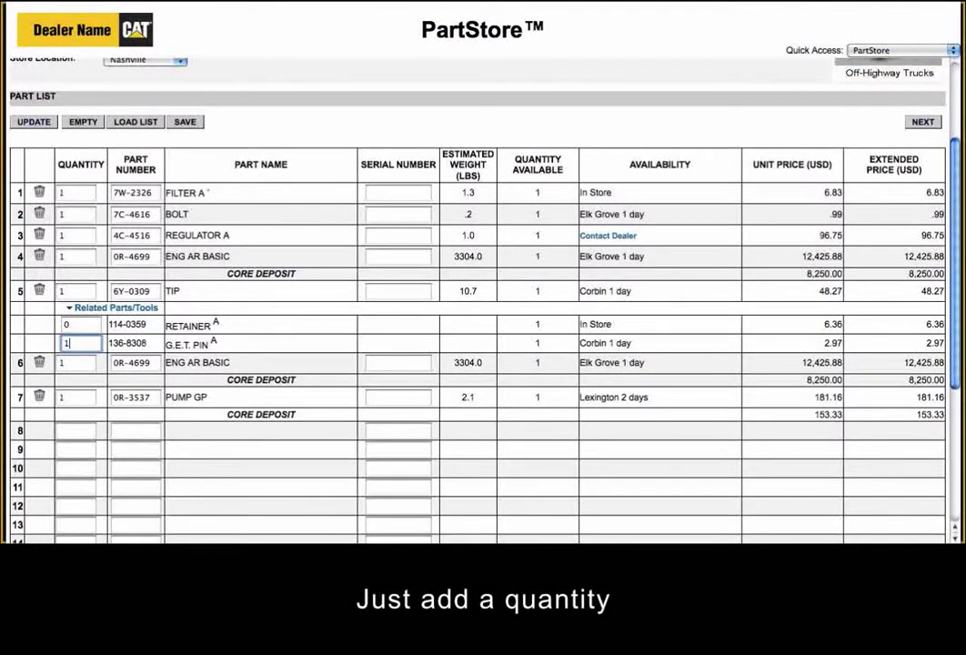
pyautogui.scroll(-4, 482, 291)
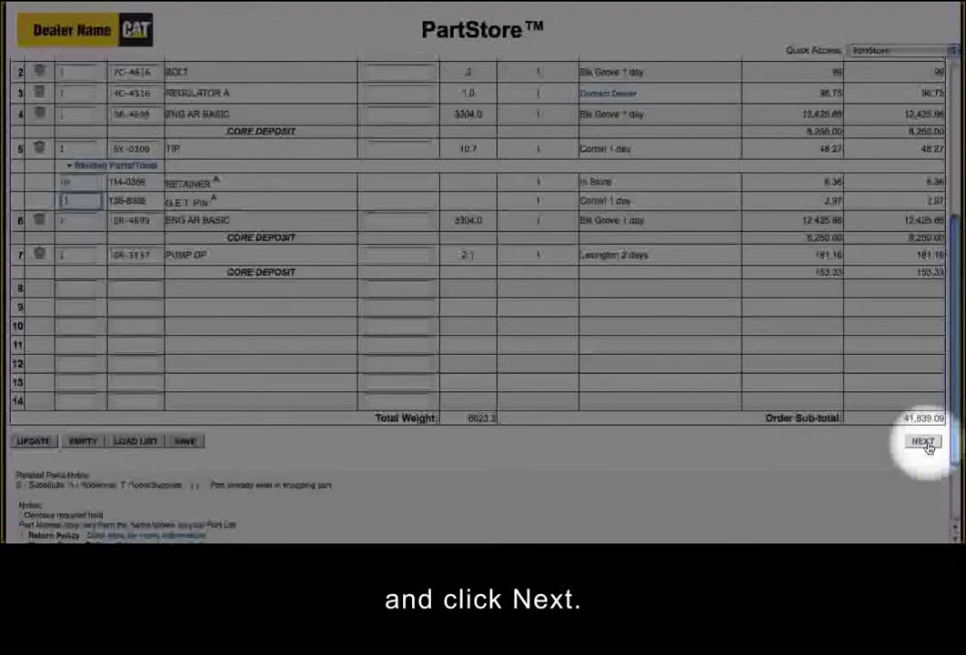
pyautogui.click(923, 442)
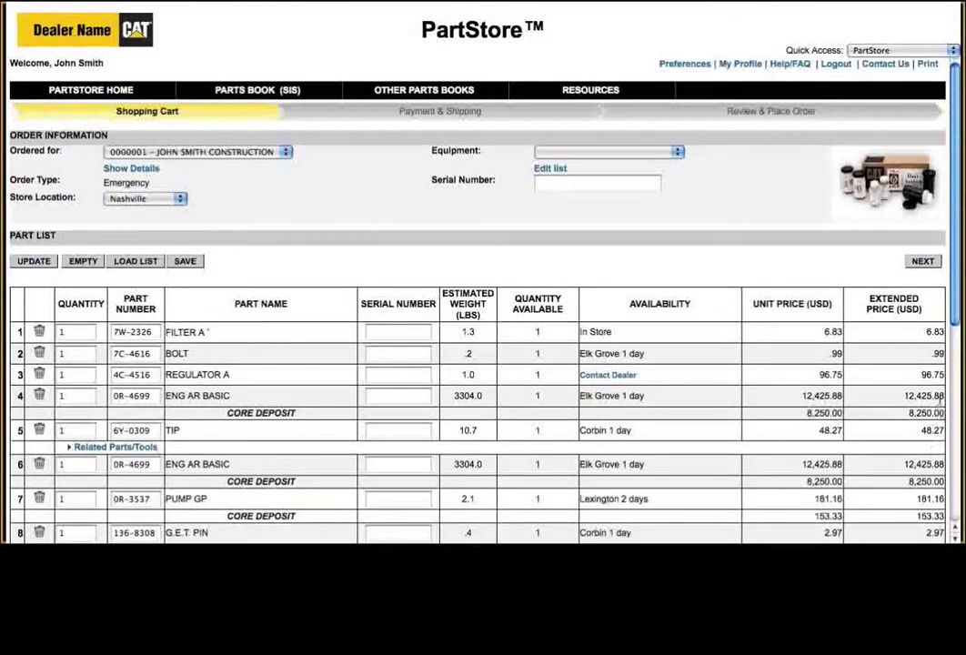
# - Check the updated cart subtotal of 41,842.06 and proceed to payment and shipping
pyautogui.moveTo(955, 326); pyautogui.dragTo(956, 369)
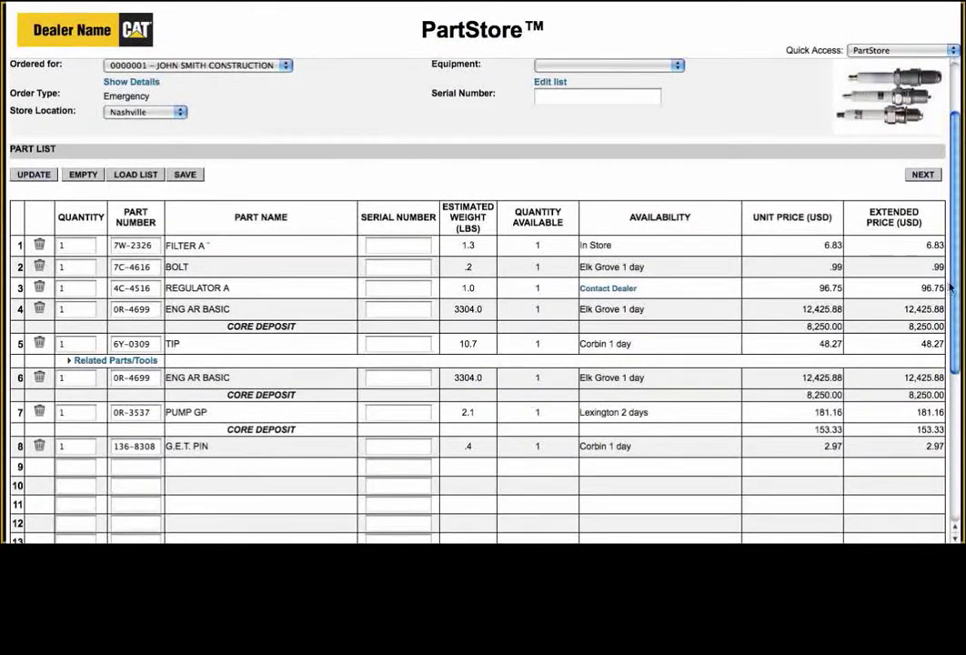
pyautogui.moveTo(953, 285); pyautogui.dragTo(952, 406)
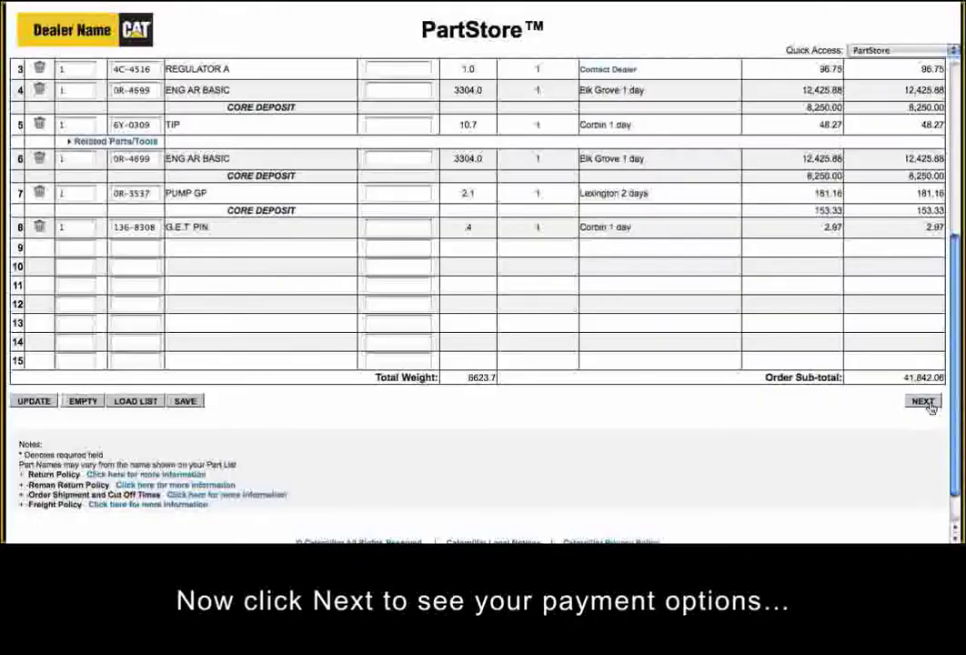
pyautogui.click(924, 402)
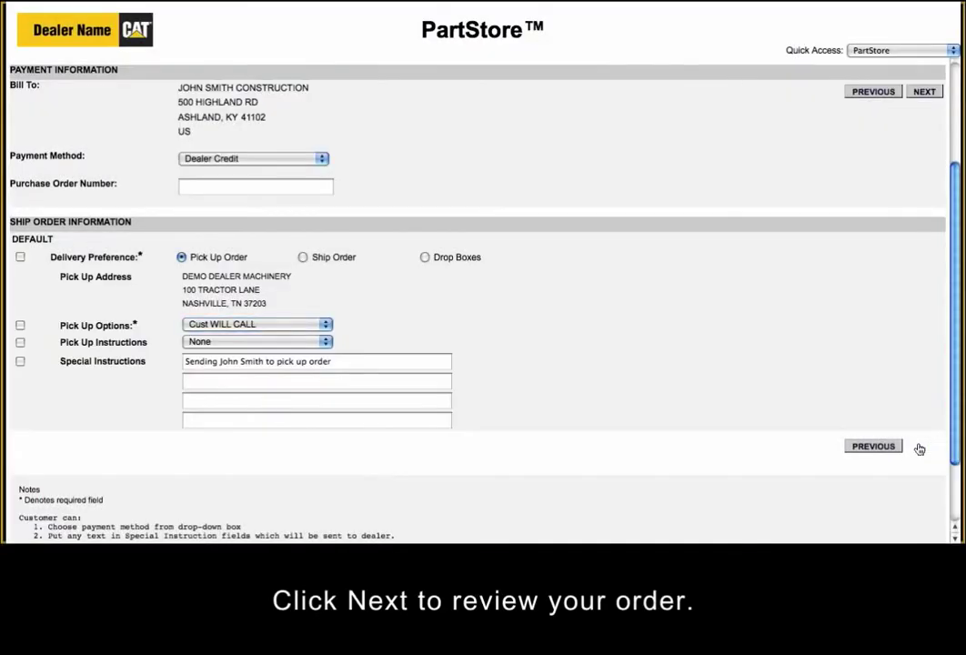
# - Proceed to Review & Place Order with Dealer Credit payment and Cust WILL CALL pick-up
pyautogui.click(918, 448)
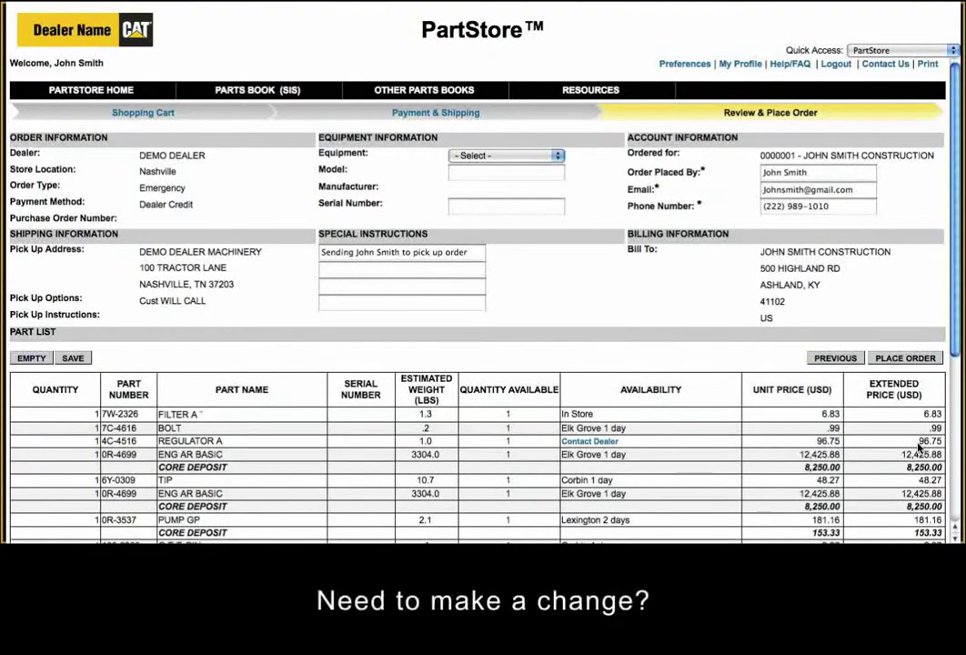
# - Replace the special-instructions note with one naming a different pick-up person, then revisit Payment & Shipping
pyautogui.moveTo(953, 316); pyautogui.dragTo(955, 332)
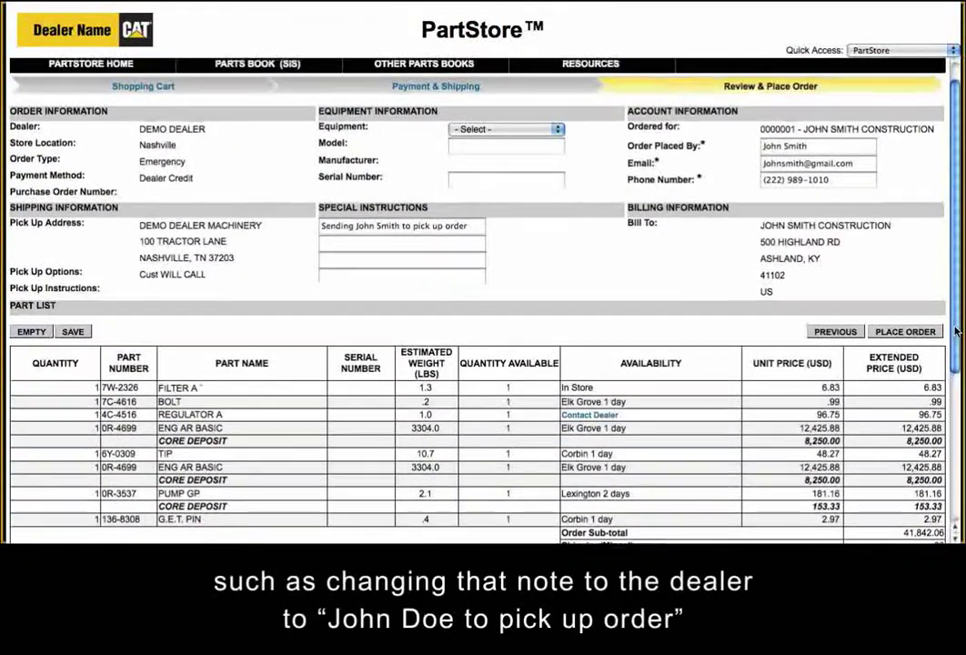
pyautogui.moveTo(321, 227); pyautogui.dragTo(468, 227)
pyautogui.write('John Doe to pick up order.')
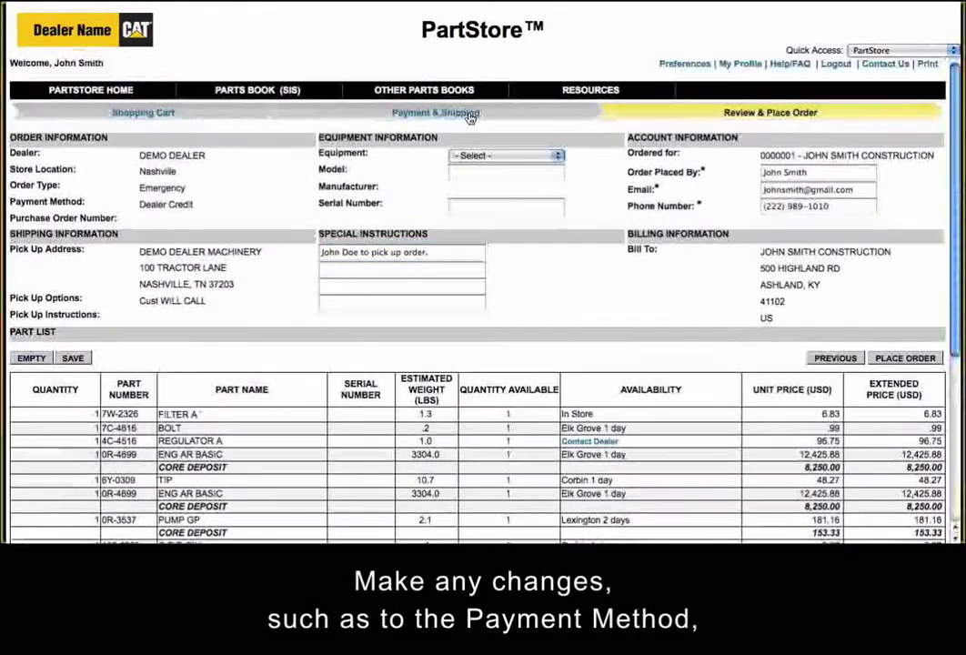
pyautogui.click(465, 112)
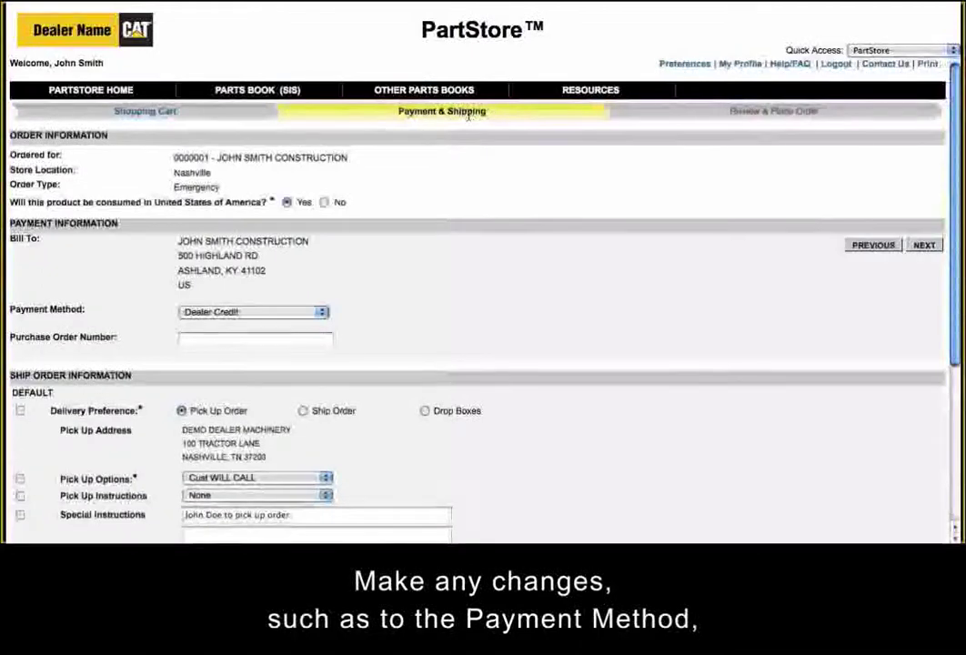
# - Change the payment method from Dealer Credit to Cash/Check and return to the order review
pyautogui.click(300, 312)
pyautogui.click(276, 327)
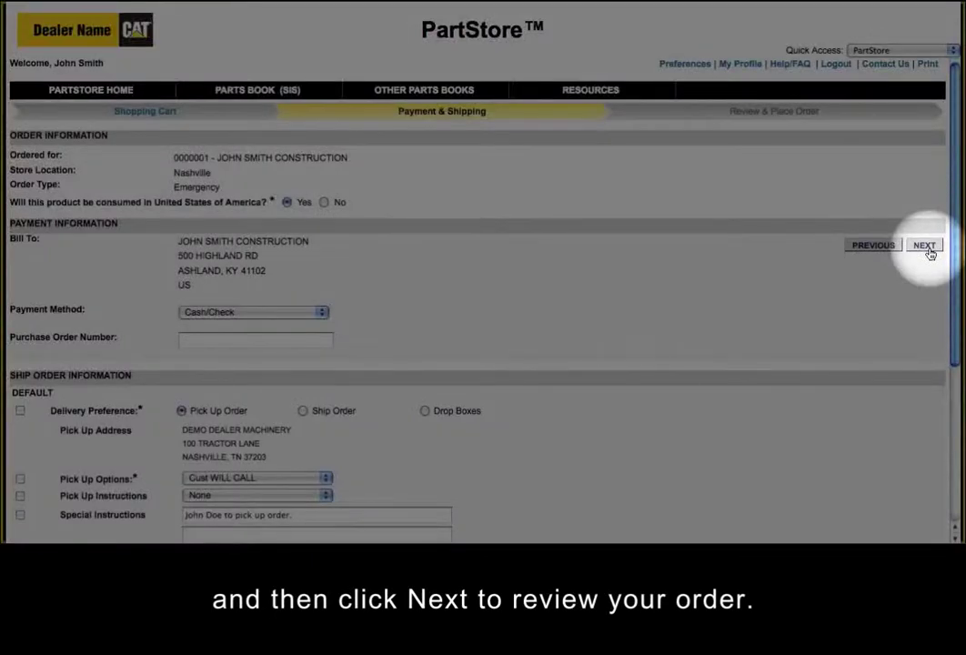
pyautogui.click(926, 247)
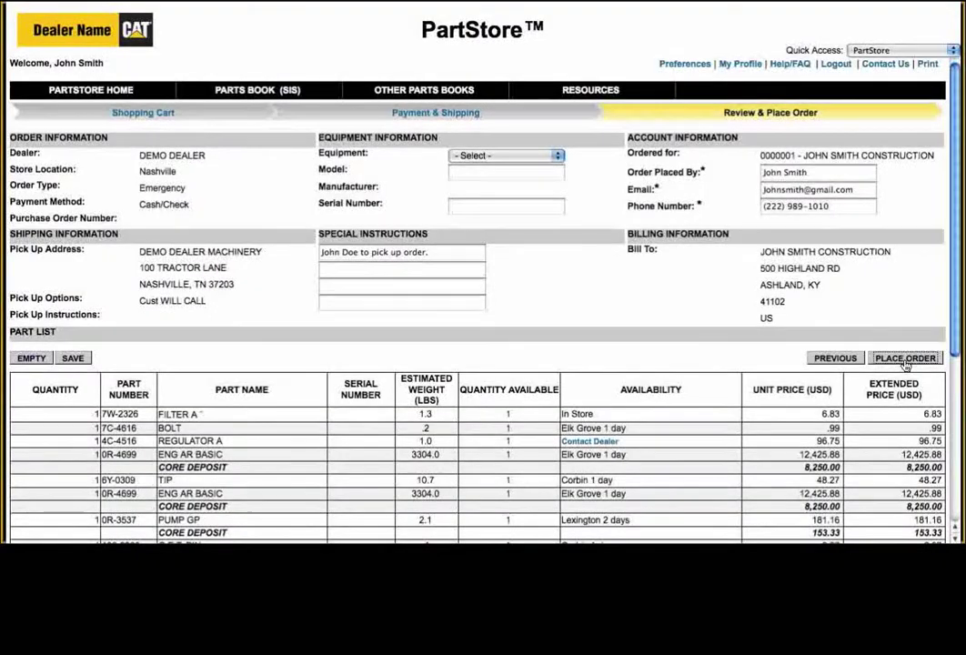
# - Place the order and, after the confirmation appears, return to the PartStore home page
pyautogui.click(906, 360)
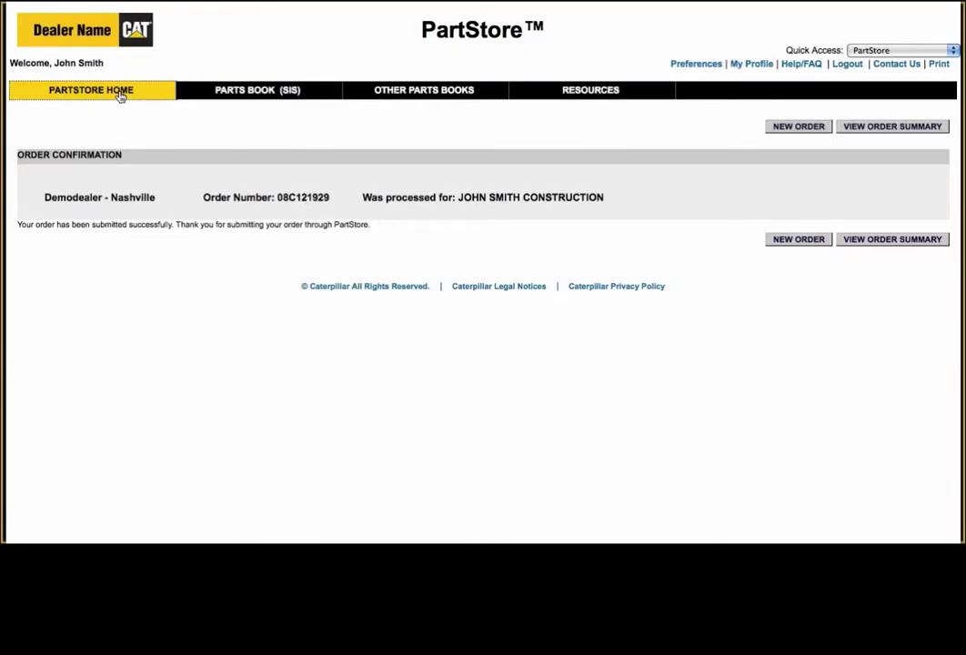
pyautogui.click(119, 93)
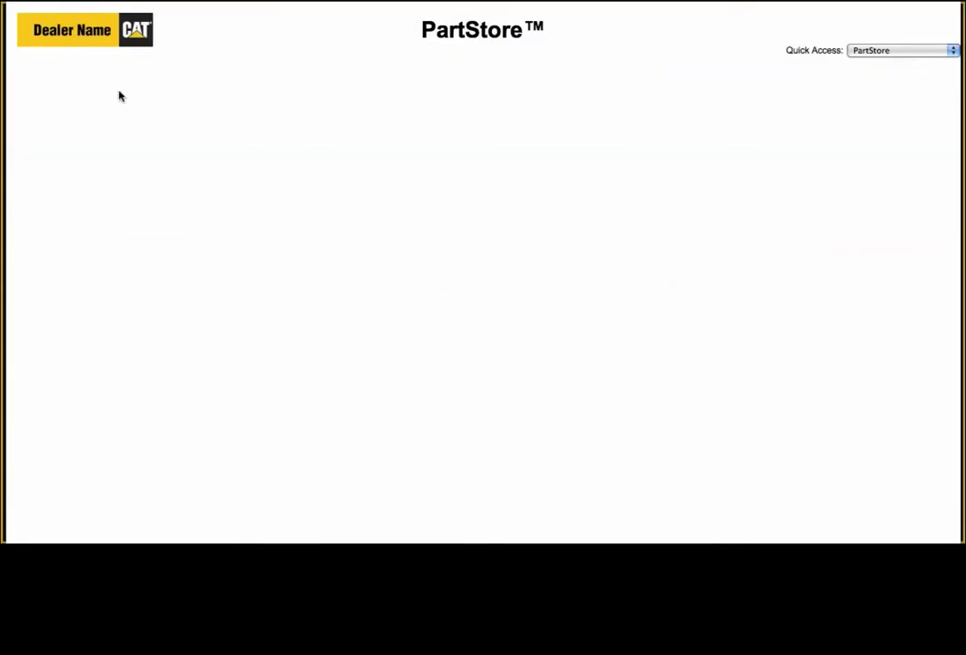